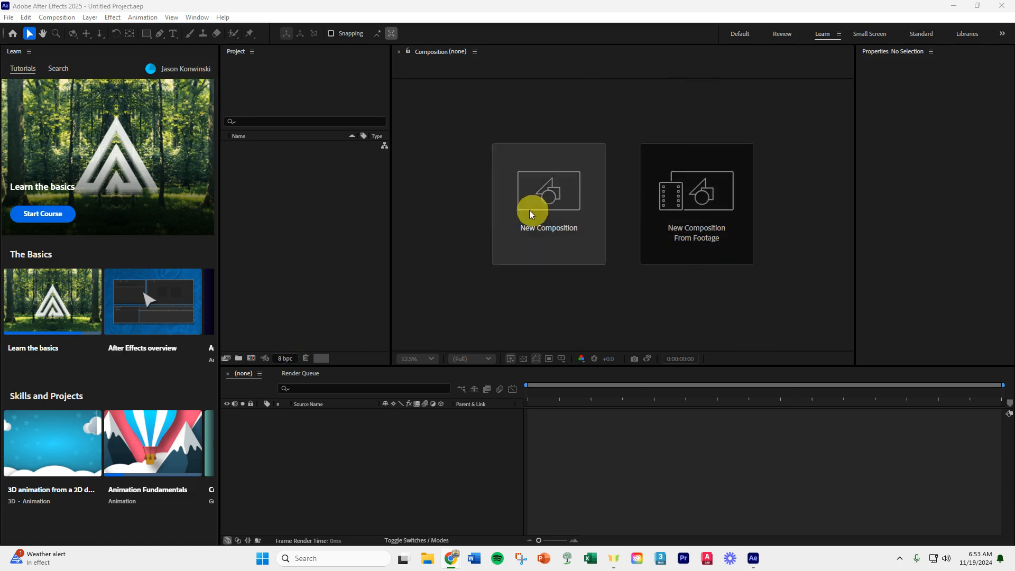
Step: Start a new composition and name it "Motion Graphic" followed by a hyphen and the author's name
{"action": "left_click", "coordinate": [549, 190]}
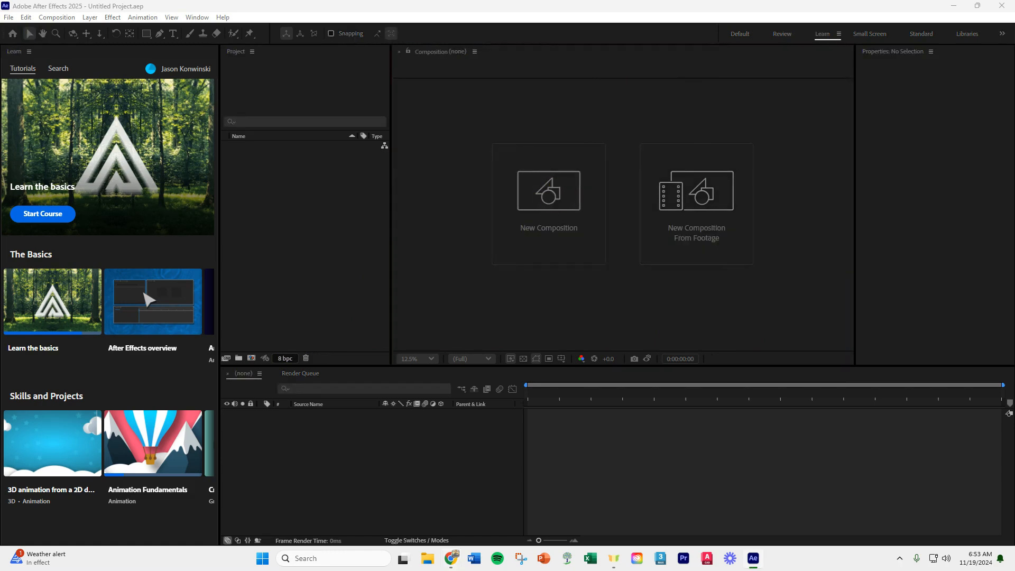
{"action": "left_click_drag", "start_coordinate": [344, 140], "coordinate": [360, 59]}
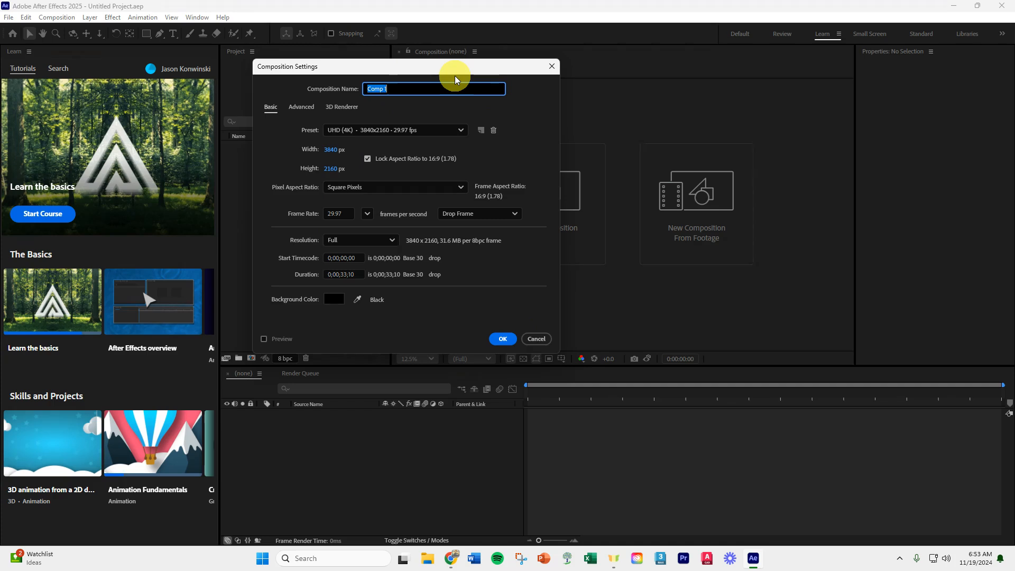
{"action": "type", "text": "mOTION"}
{"action": "key", "text": "BackSpace"}
{"action": "key", "text": "BackSpace"}
{"action": "key", "text": "BackSpace"}
{"action": "key", "text": "BackSpace"}
{"action": "key", "text": "BackSpace"}
{"action": "key", "text": "BackSpace"}
{"action": "type", "text": "Motion Graphic - Mr K"}
Step: Choose the UHD (4K) 3840x2160 29.97 fps preset and create the composition
{"action": "left_click", "coordinate": [463, 130]}
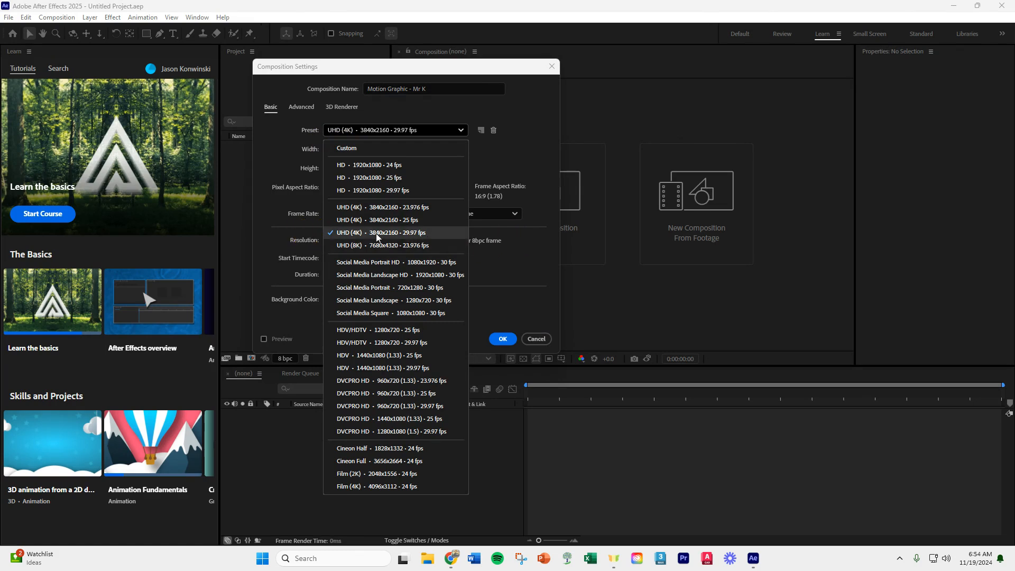
{"action": "left_click", "coordinate": [418, 236]}
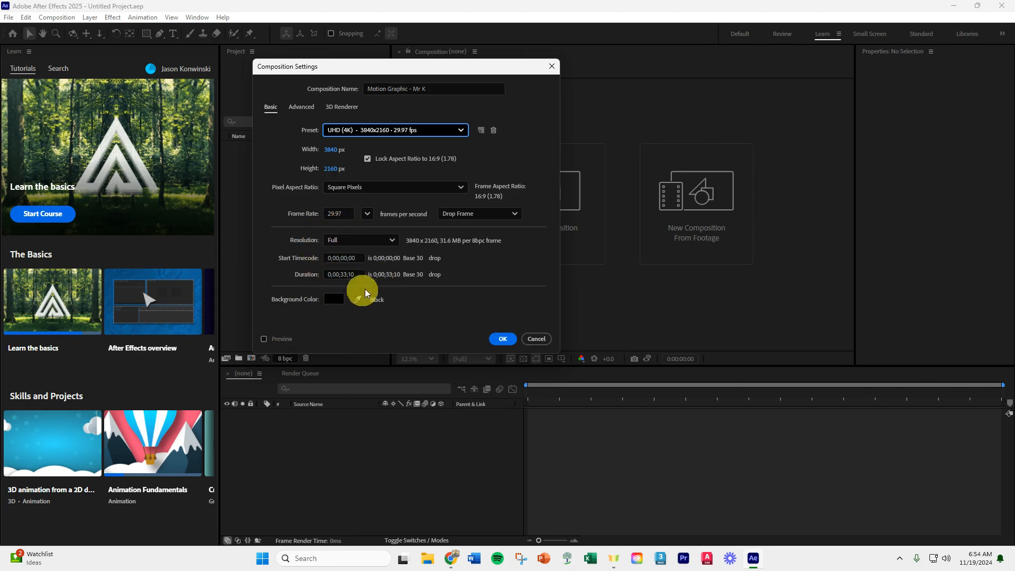
{"action": "left_click", "coordinate": [505, 341]}
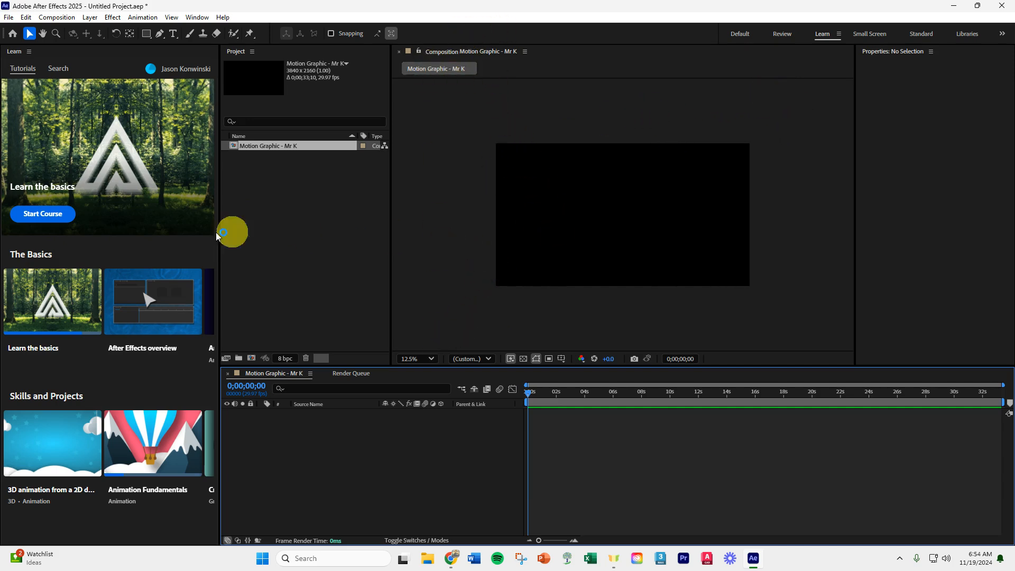
{"action": "mouse_move", "coordinate": [121, 222]}
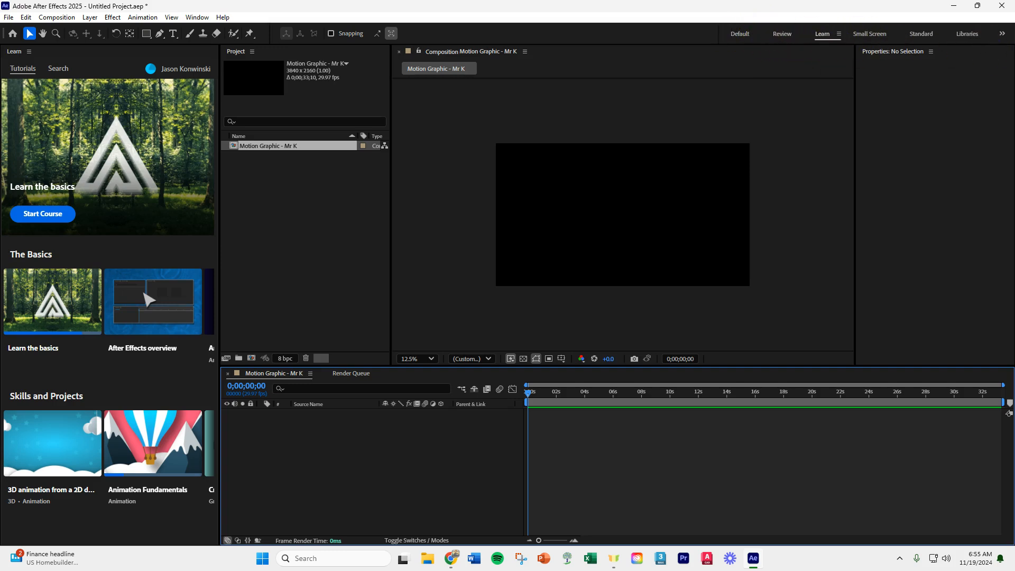
{"action": "left_click", "coordinate": [1003, 34]}
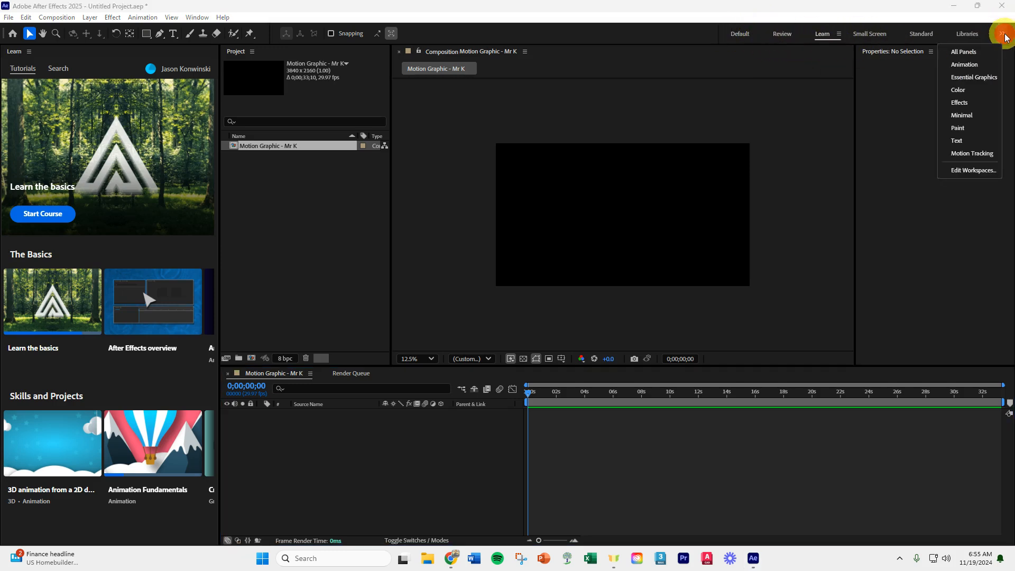
{"action": "left_click", "coordinate": [973, 171]}
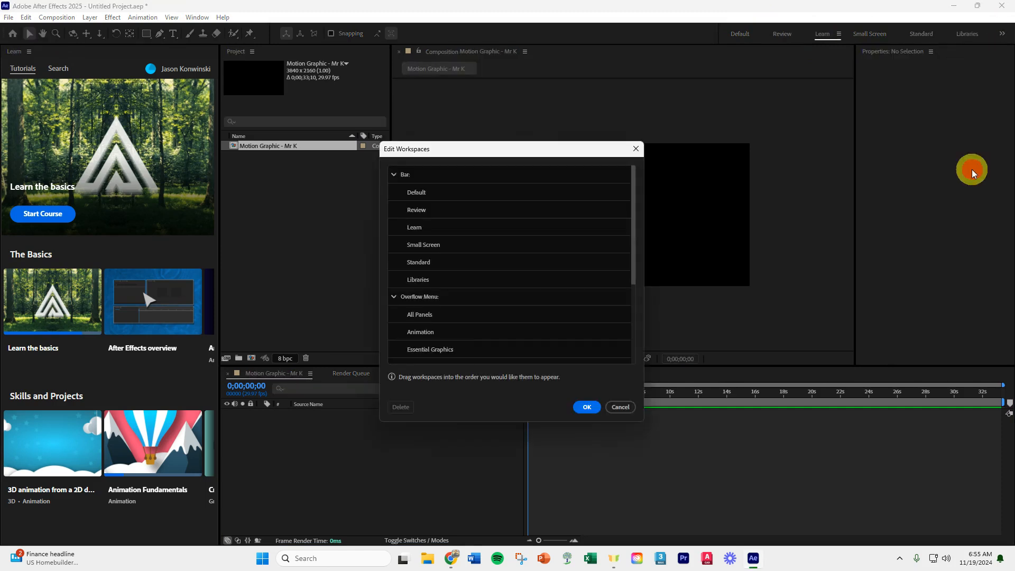
{"action": "left_click", "coordinate": [615, 408]}
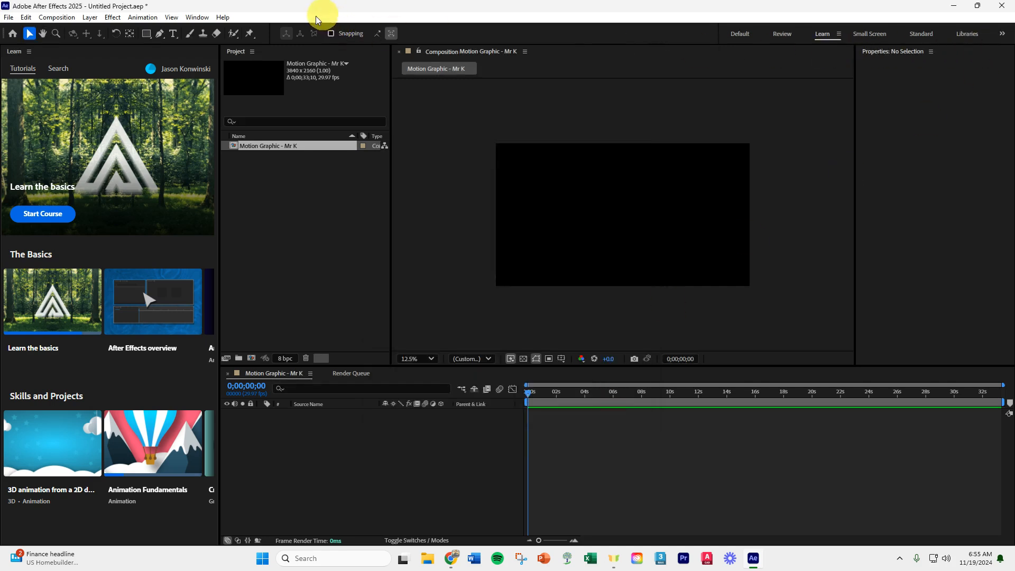
Step: Switch the workspace from Learn to Default
{"action": "left_click", "coordinate": [197, 17]}
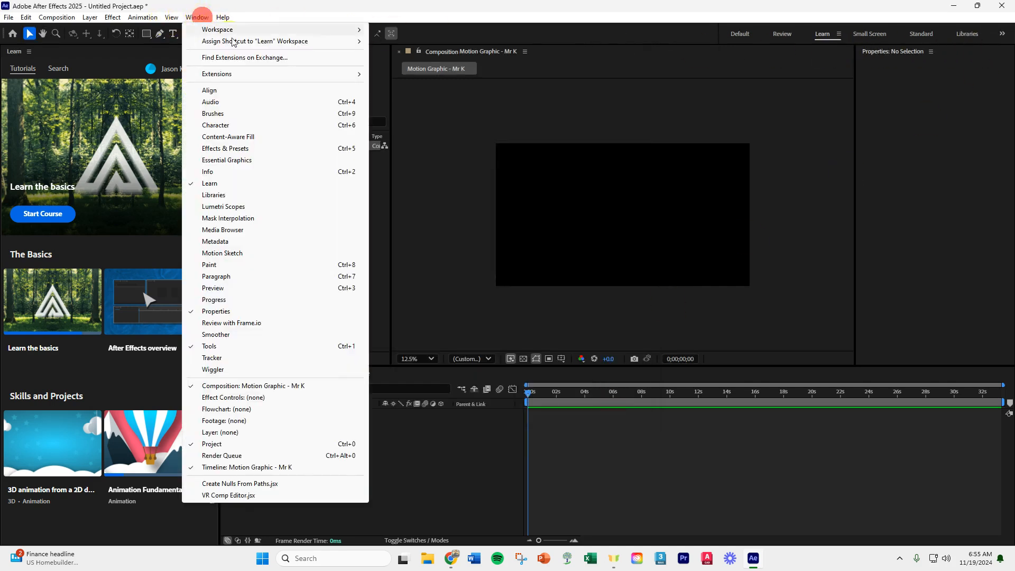
{"action": "mouse_move", "coordinate": [318, 29]}
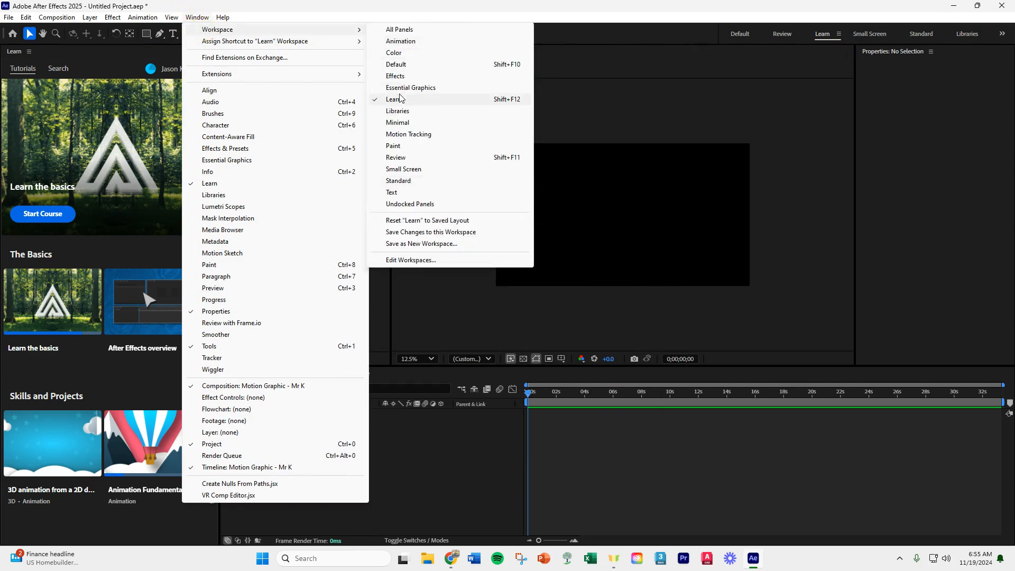
{"action": "left_click", "coordinate": [402, 67]}
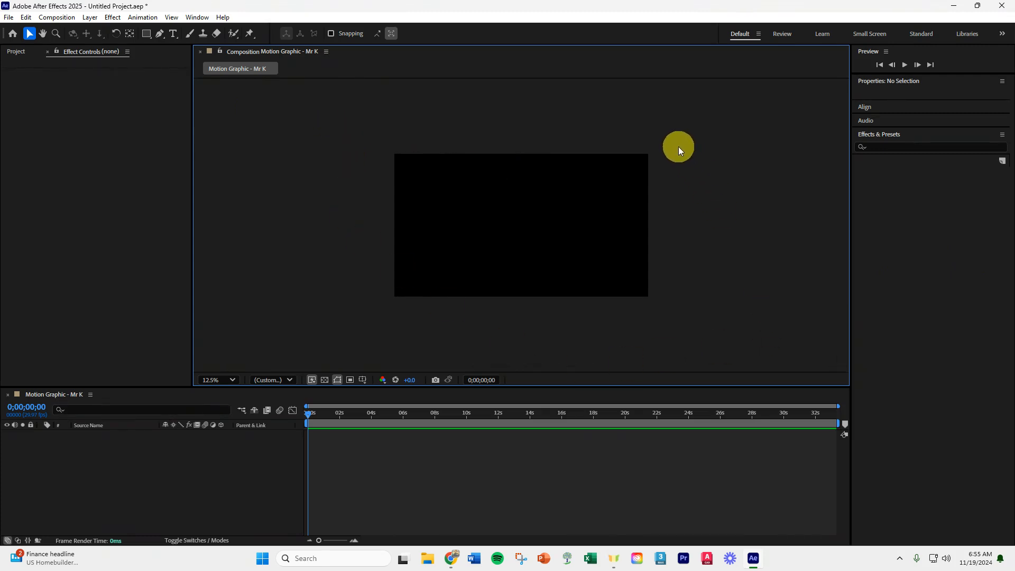
Step: Draw a rectangle shape of about 4080 x 2376 px that covers the whole composition frame and slightly overlaps its edges
{"action": "left_click", "coordinate": [146, 35]}
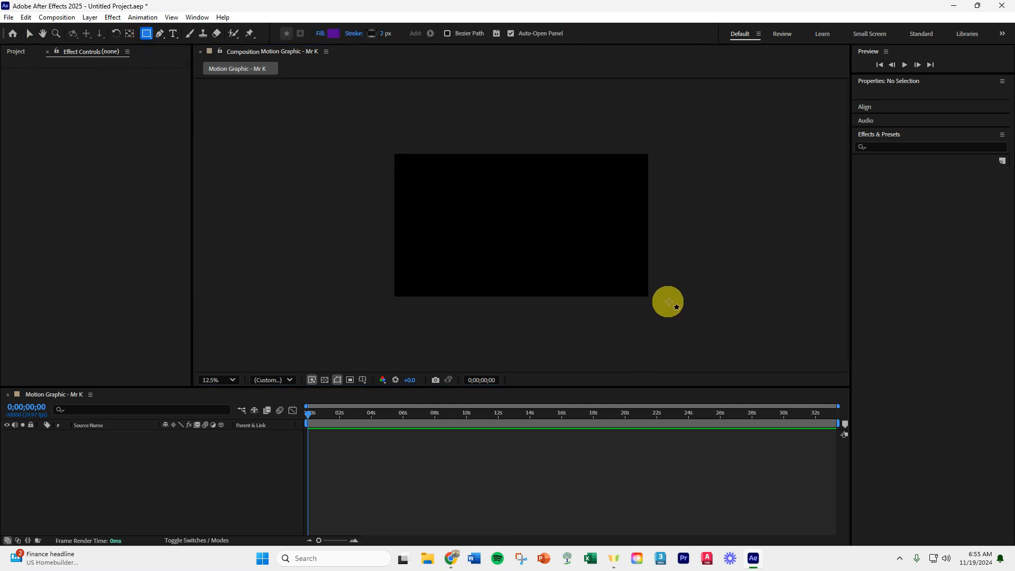
{"action": "scroll", "coordinate": [669, 302], "scroll_direction": "up", "scroll_amount": 4}
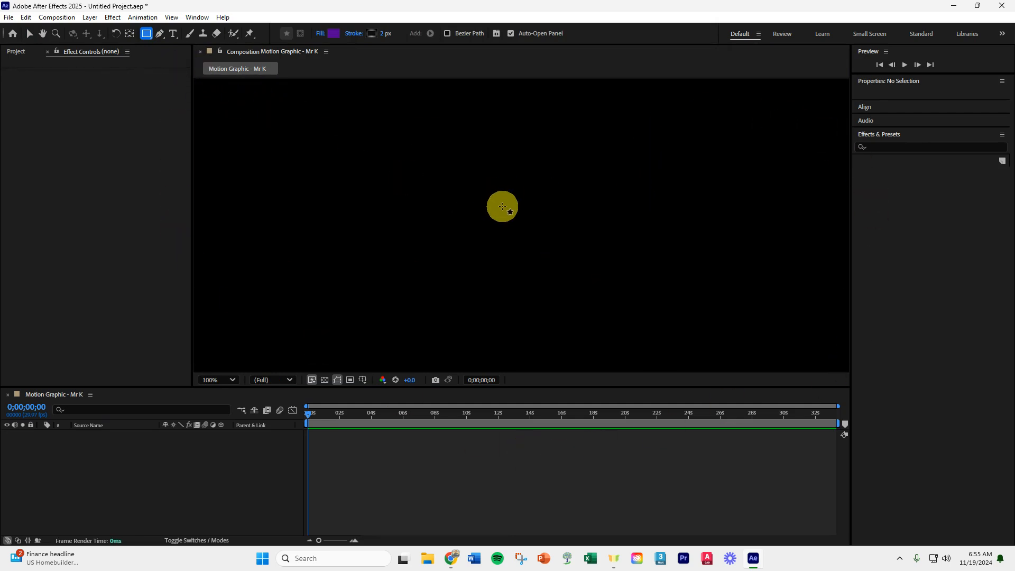
{"action": "scroll", "coordinate": [506, 214], "scroll_direction": "down", "scroll_amount": 2}
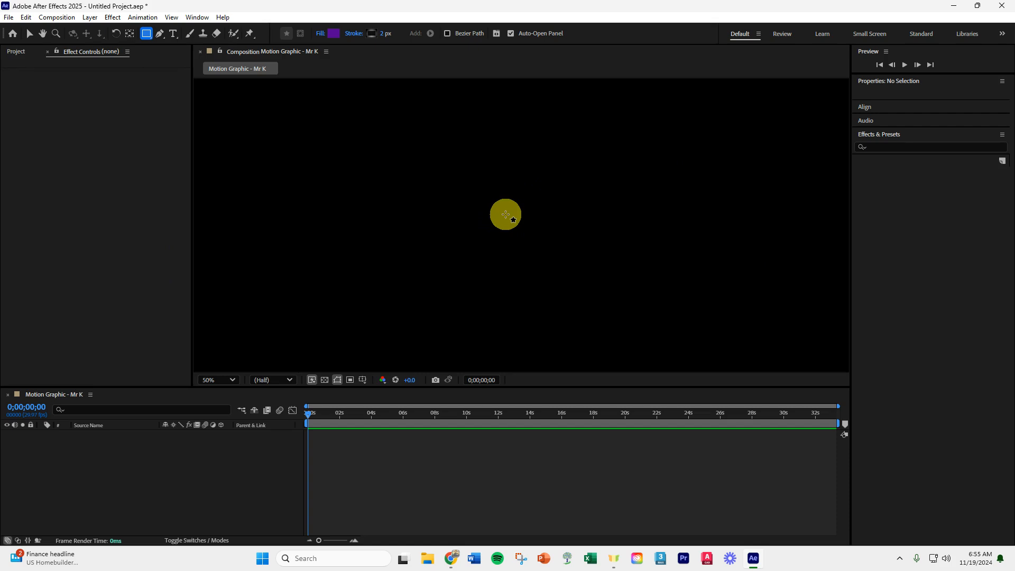
{"action": "scroll", "coordinate": [506, 214], "scroll_direction": "down", "scroll_amount": 4}
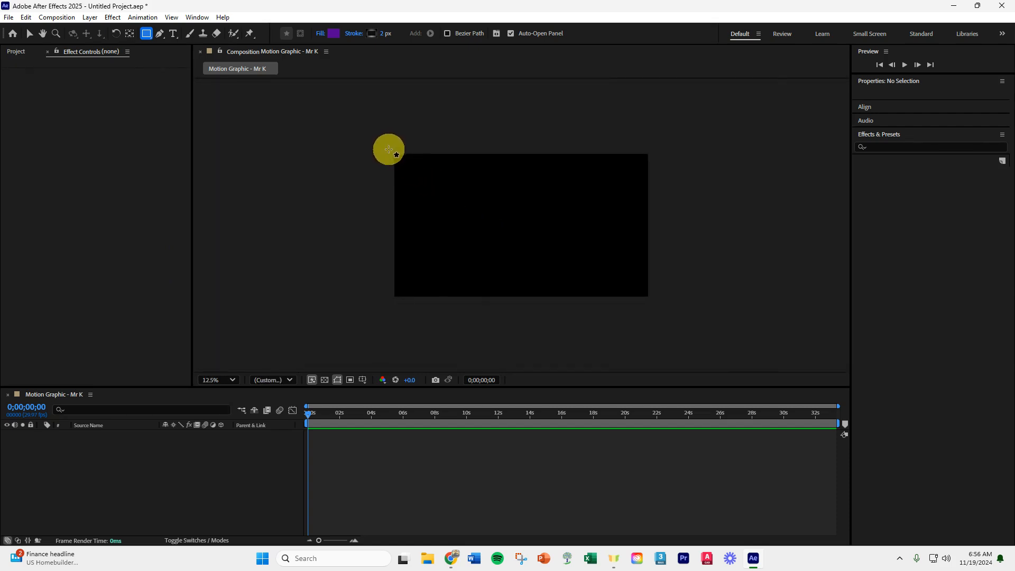
{"action": "left_click_drag", "start_coordinate": [388, 149], "coordinate": [659, 306]}
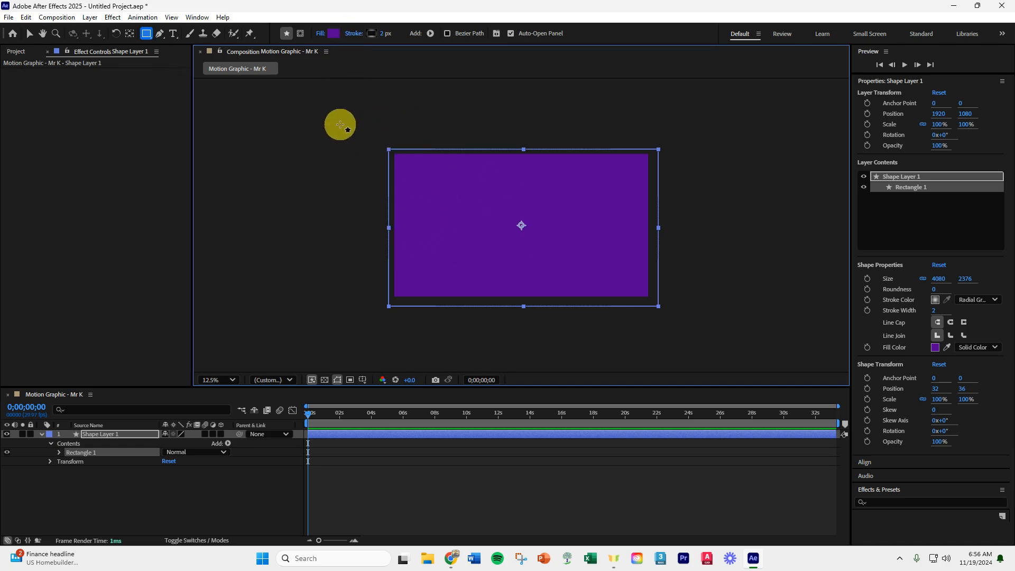
Step: Set the background rectangle's stroke to None
{"action": "left_click", "coordinate": [355, 36]}
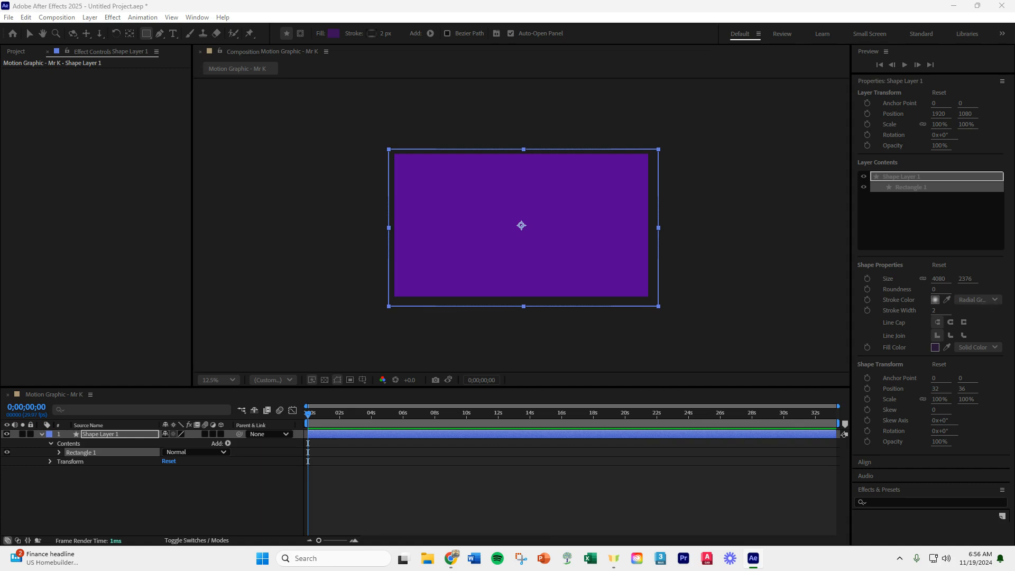
{"action": "mouse_move", "coordinate": [725, 263]}
{"action": "left_mouse_down"}
{"action": "mouse_move", "coordinate": [256, 141]}
{"action": "mouse_move", "coordinate": [263, 127]}
{"action": "mouse_move", "coordinate": [255, 131]}
{"action": "left_mouse_up"}
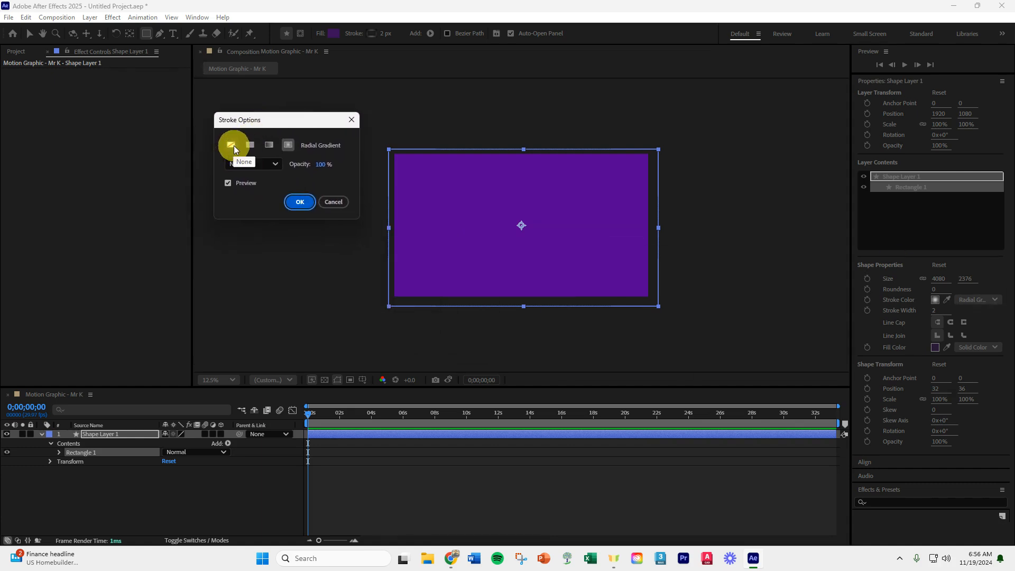
{"action": "left_click", "coordinate": [233, 144]}
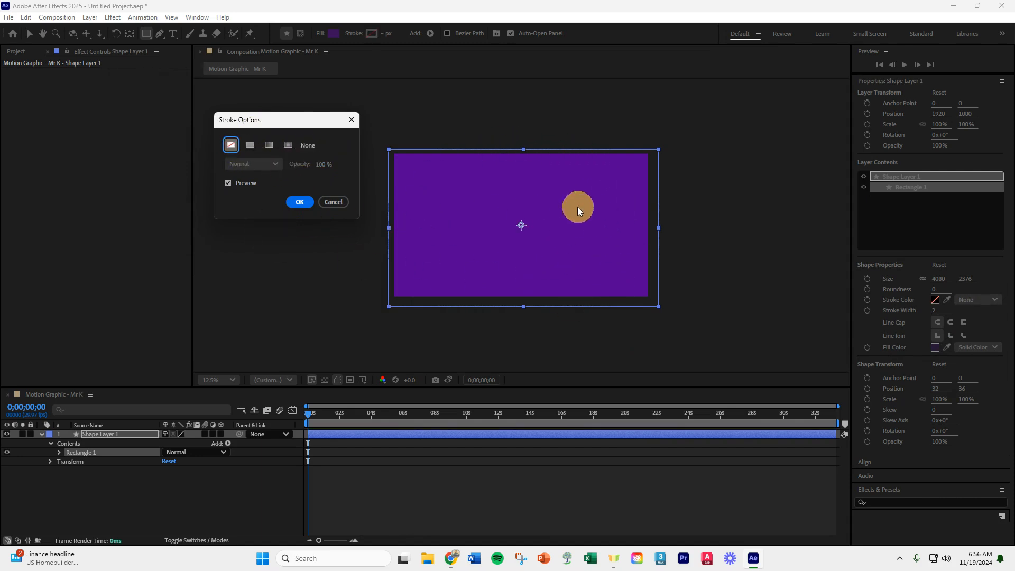
{"action": "left_click", "coordinate": [298, 203]}
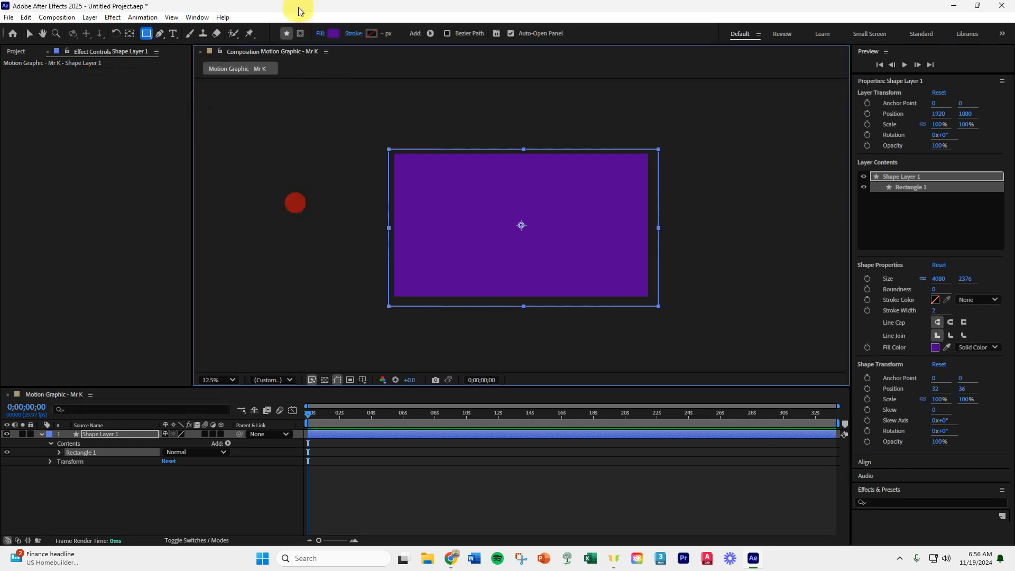
Step: Change the background rectangle's solid fill color to a muted mustard yellow
{"action": "left_click", "coordinate": [333, 33]}
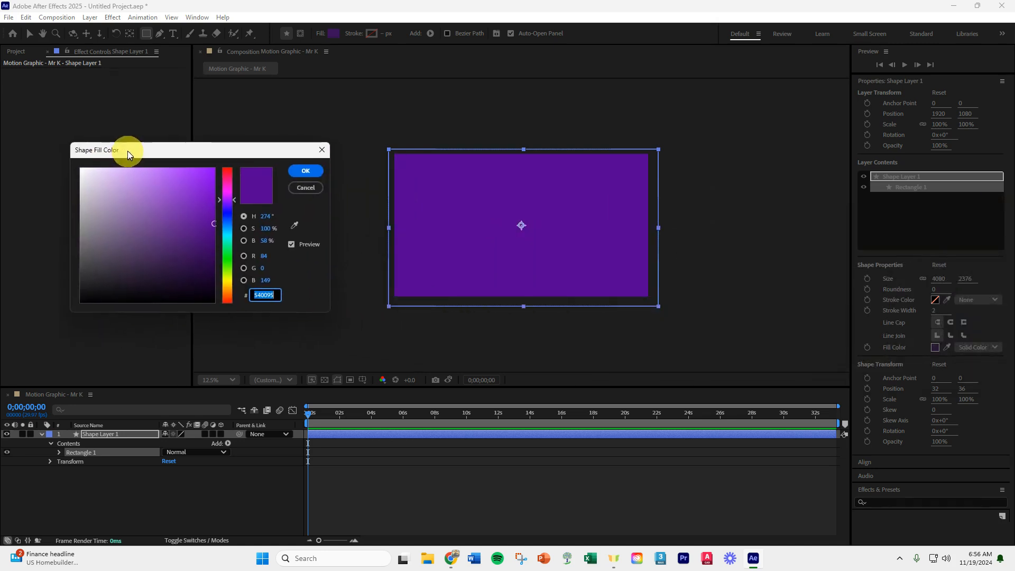
{"action": "left_click_drag", "start_coordinate": [130, 151], "coordinate": [149, 106]}
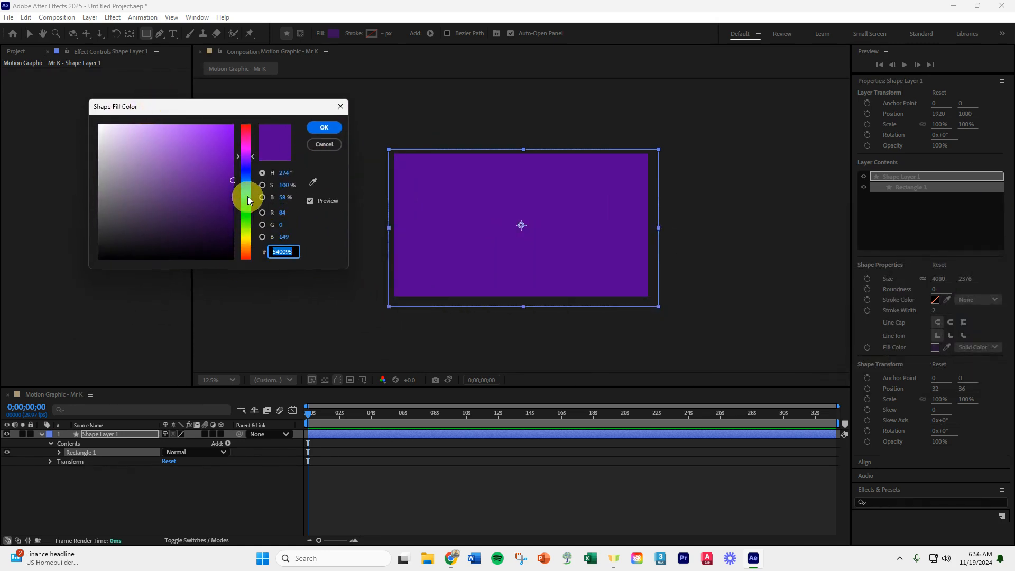
{"action": "left_click", "coordinate": [246, 211]}
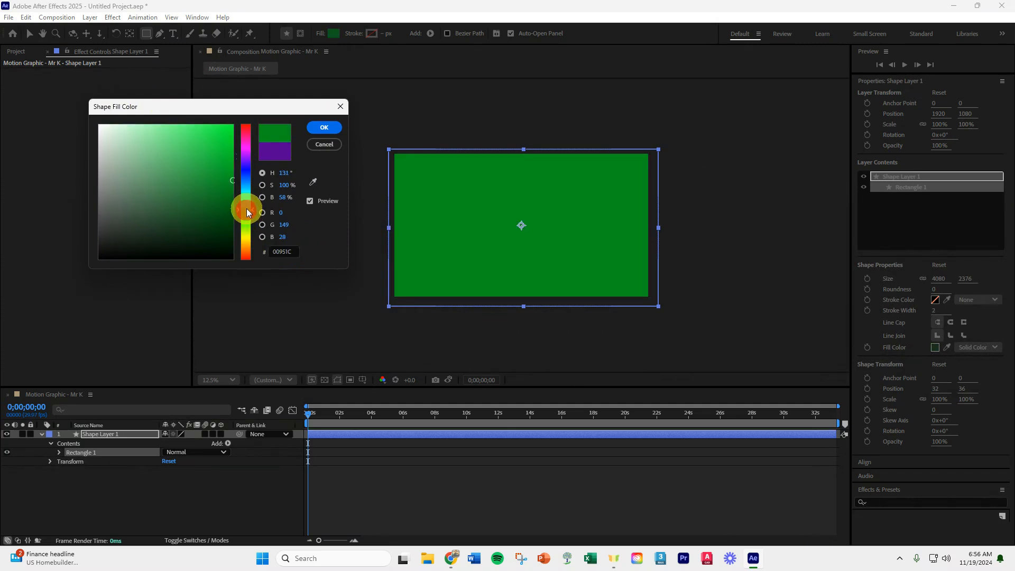
{"action": "left_click", "coordinate": [246, 199]}
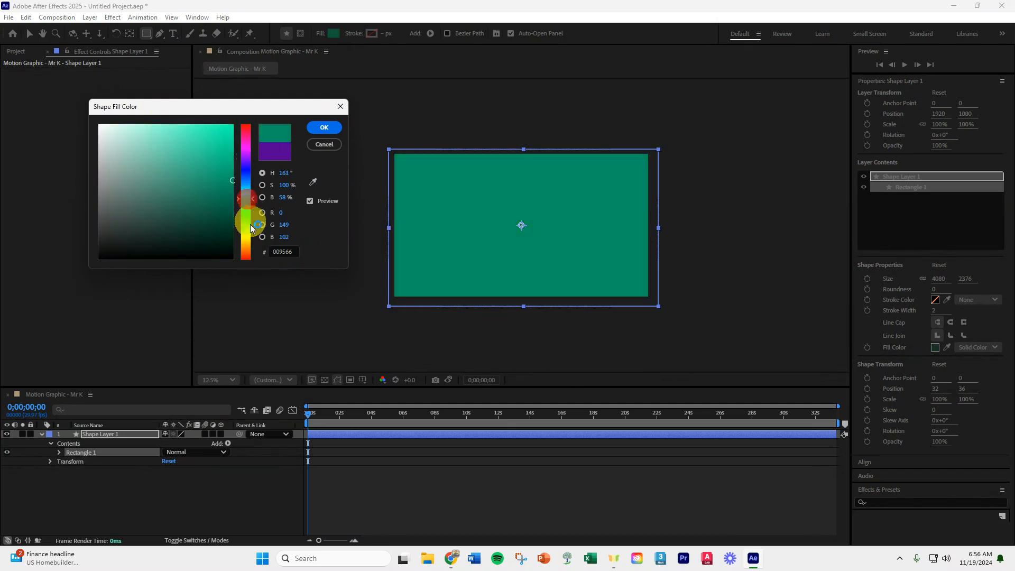
{"action": "left_click", "coordinate": [247, 227]}
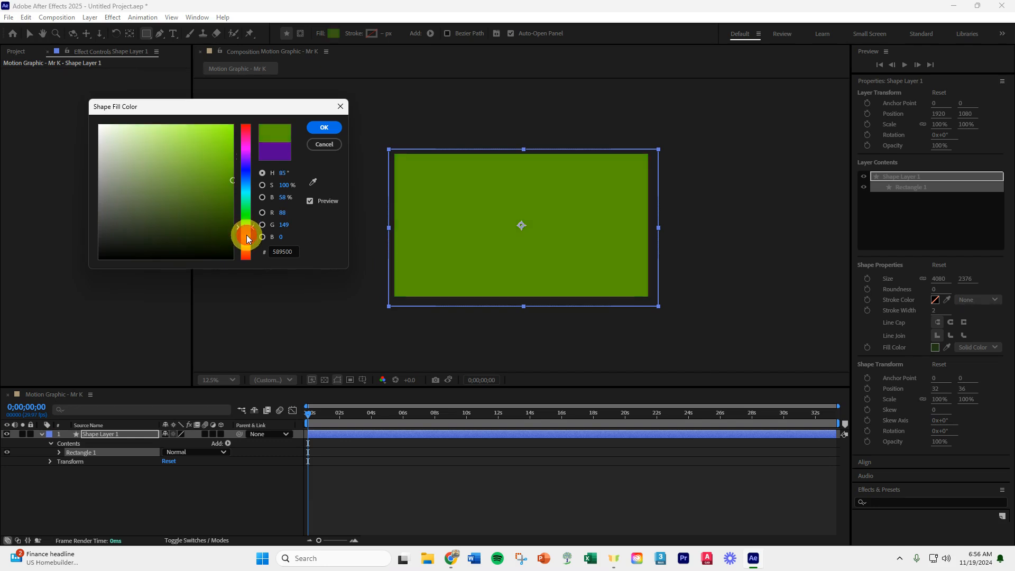
{"action": "left_click", "coordinate": [247, 238]}
{"action": "left_click", "coordinate": [246, 242]}
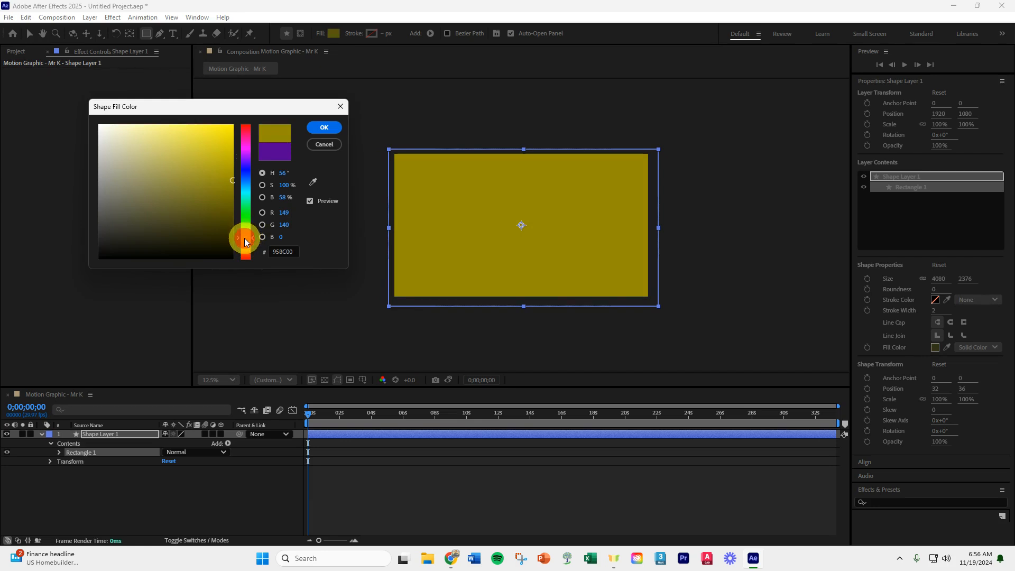
{"action": "left_click", "coordinate": [194, 145]}
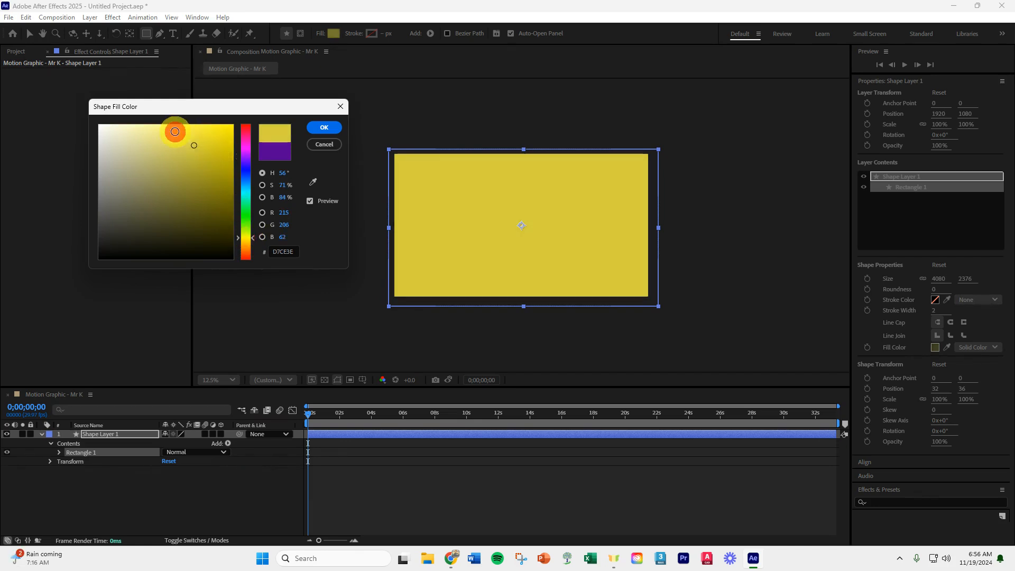
{"action": "left_click", "coordinate": [194, 155]}
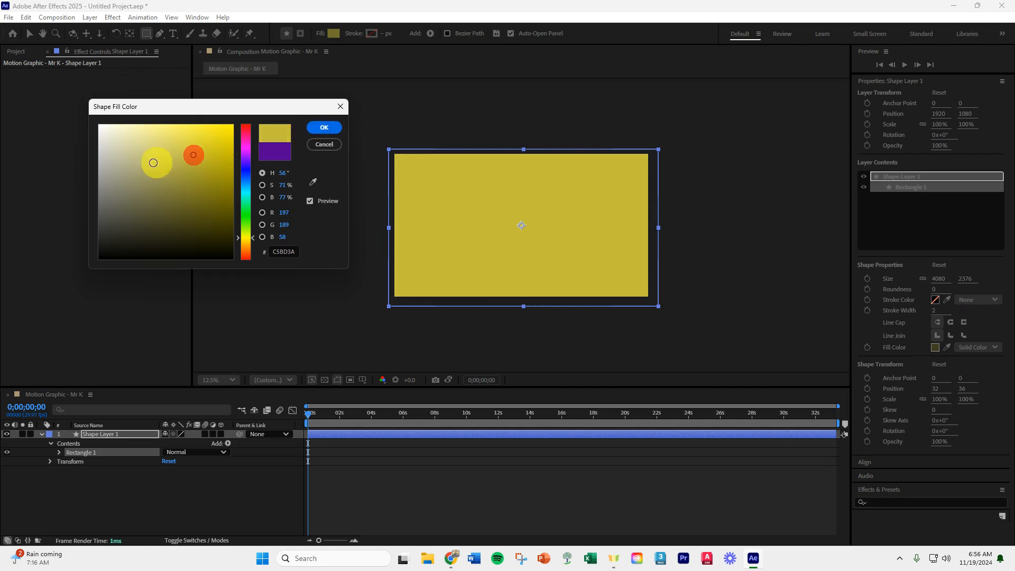
{"action": "left_click", "coordinate": [181, 153]}
{"action": "left_click", "coordinate": [324, 127]}
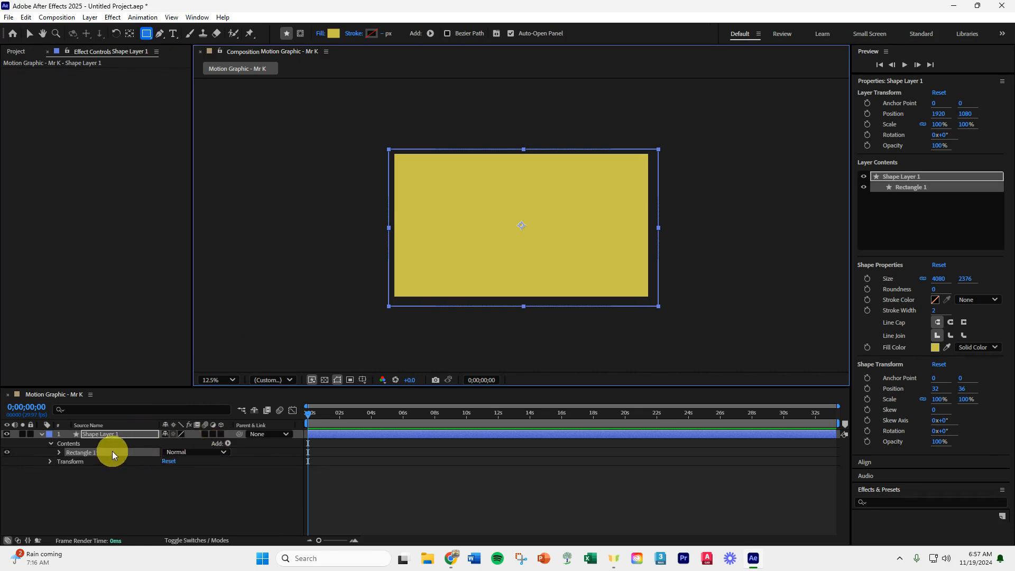
Step: Add Trim Paths to the rectangle, expand its Start, End and Offset properties, and enlarge the timeline area
{"action": "left_click", "coordinate": [229, 444]}
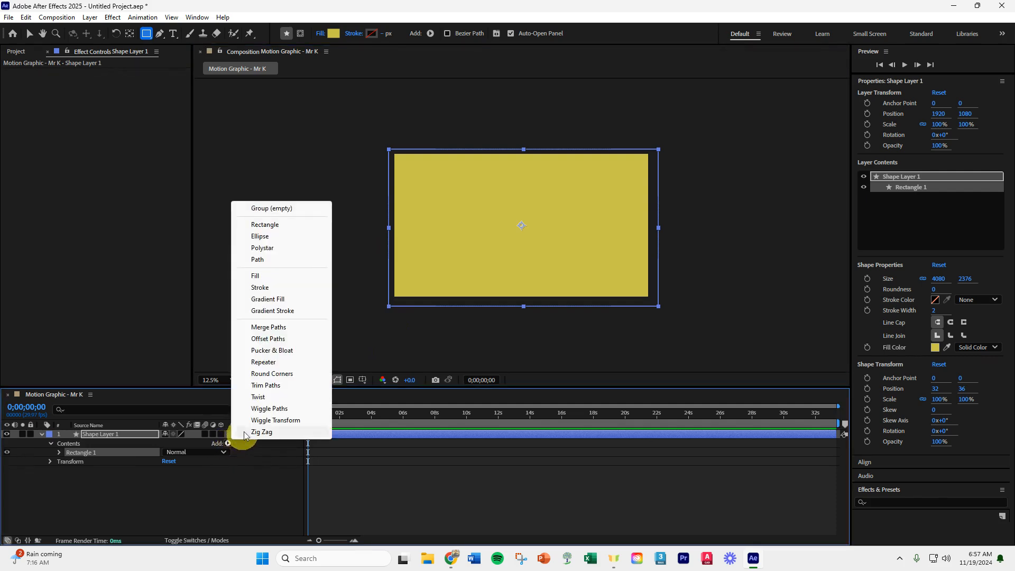
{"action": "left_click", "coordinate": [272, 385]}
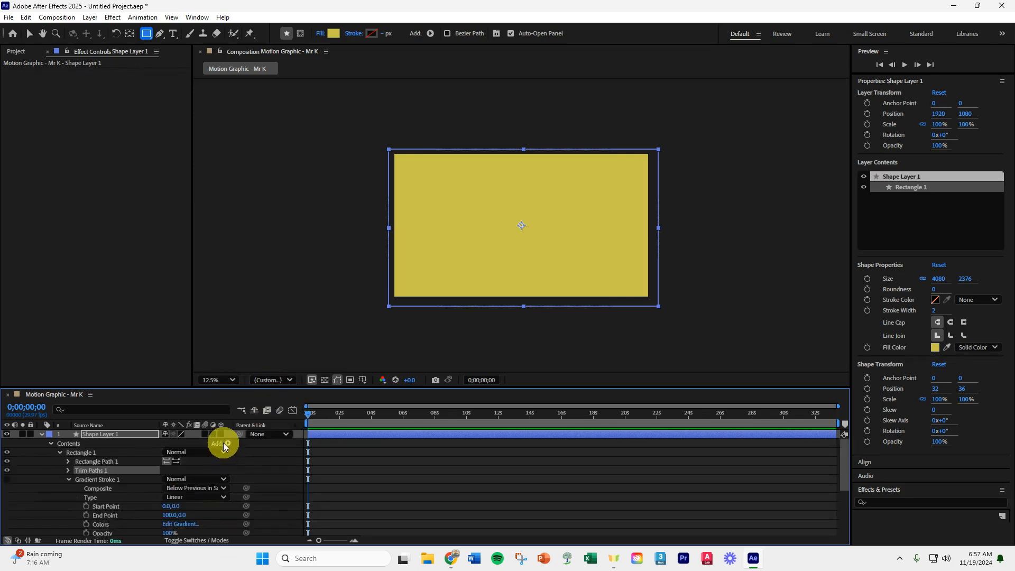
{"action": "left_click", "coordinate": [69, 478]}
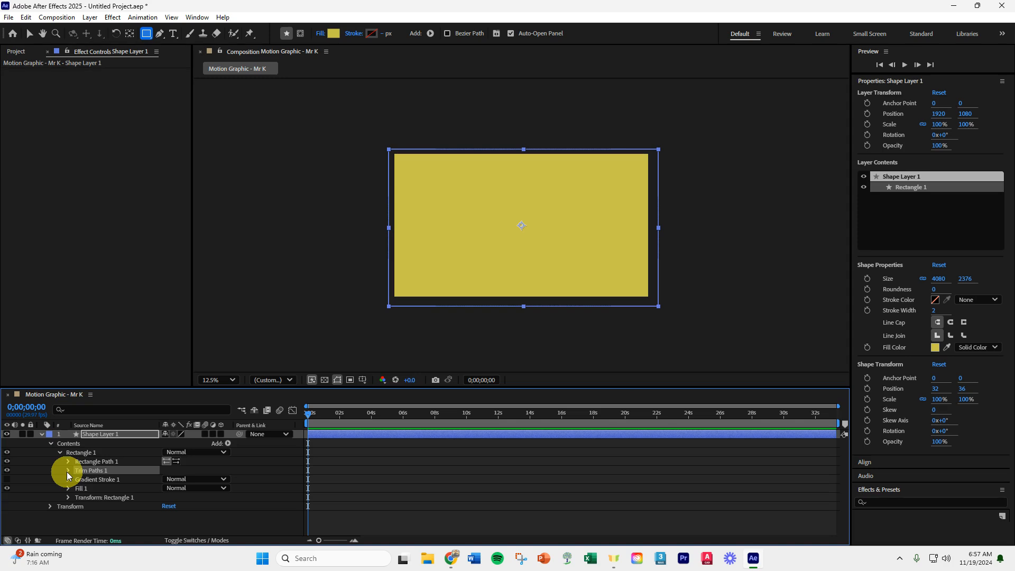
{"action": "left_click", "coordinate": [68, 470]}
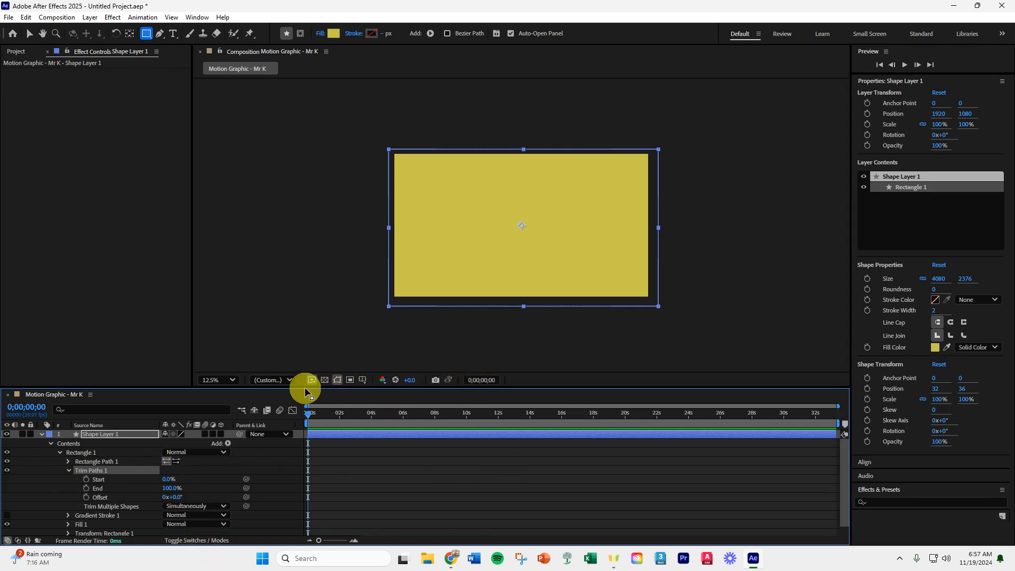
{"action": "left_click_drag", "start_coordinate": [317, 386], "coordinate": [338, 324]}
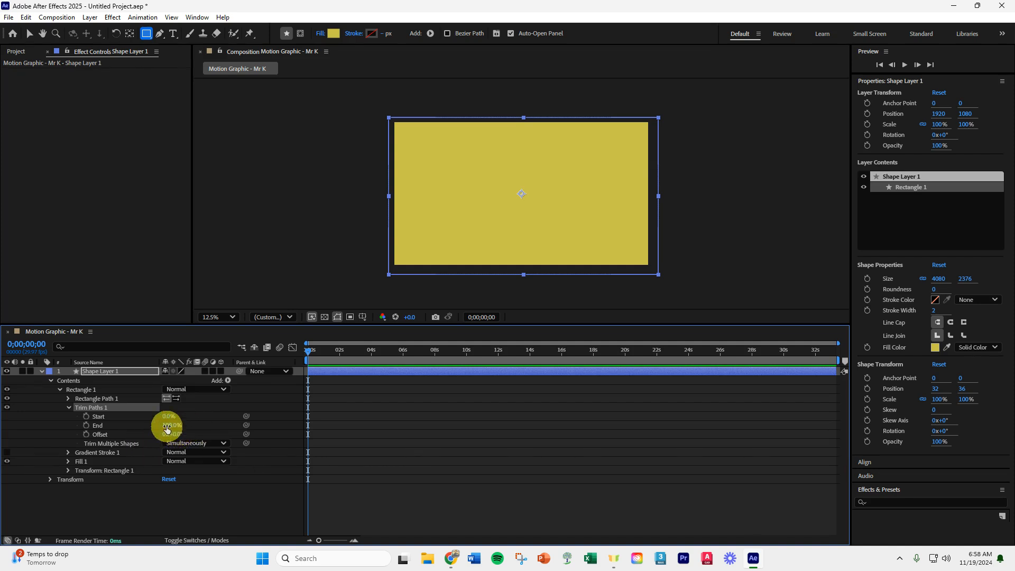
Step: Try the rectangle's Trim Paths End at 0% and 61%, and set its Offset to 0x-295.0°
{"action": "left_click_drag", "start_coordinate": [170, 427], "coordinate": [147, 421]}
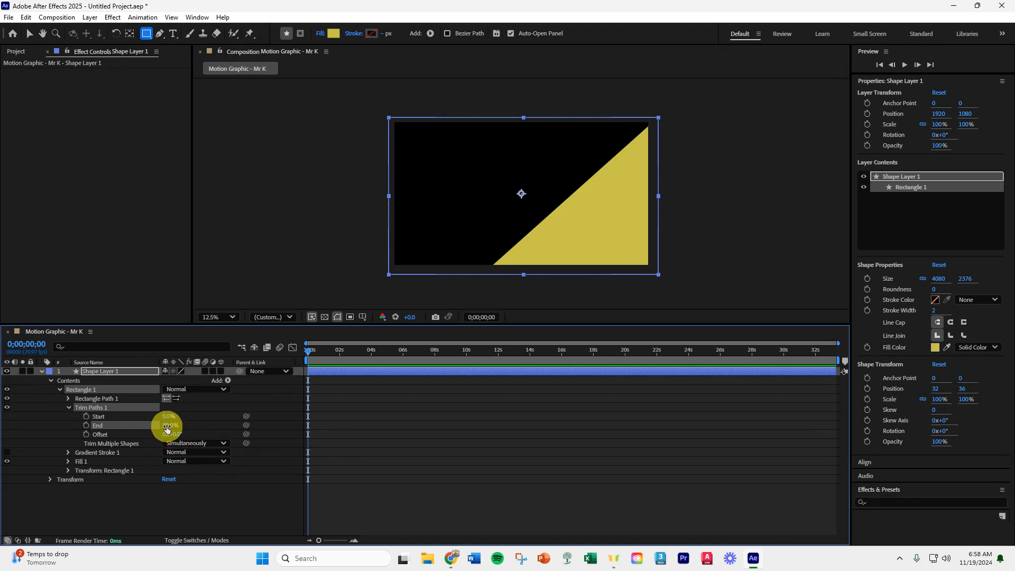
{"action": "left_click_drag", "start_coordinate": [167, 428], "coordinate": [132, 426]}
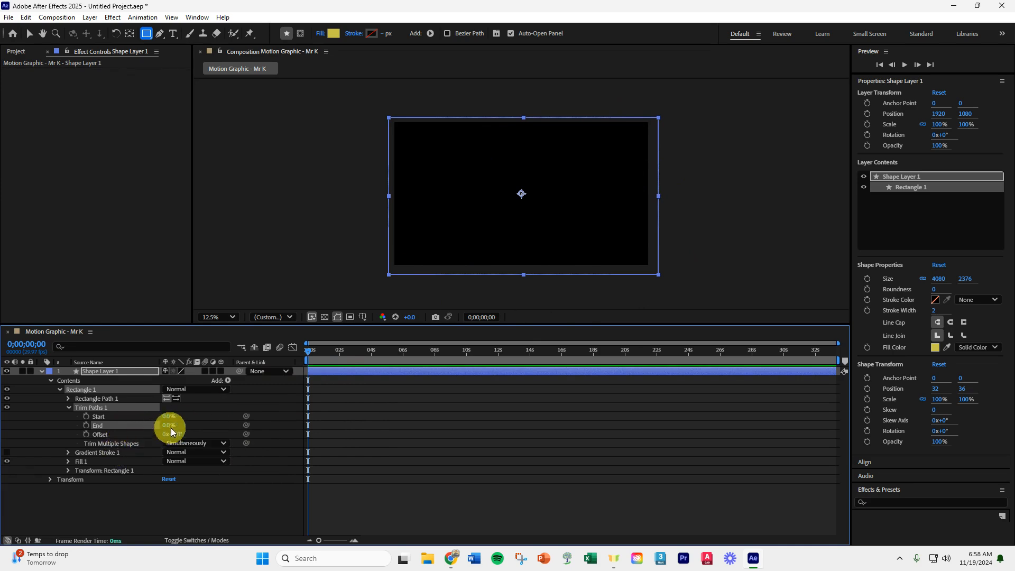
{"action": "left_click_drag", "start_coordinate": [169, 426], "coordinate": [199, 423]}
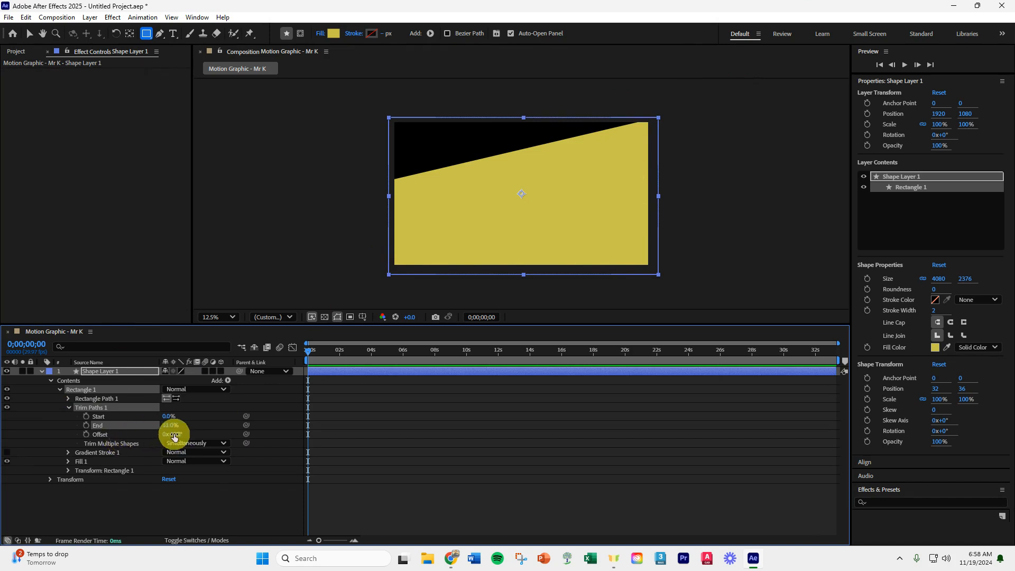
{"action": "left_click_drag", "start_coordinate": [176, 438], "coordinate": [33, 450]}
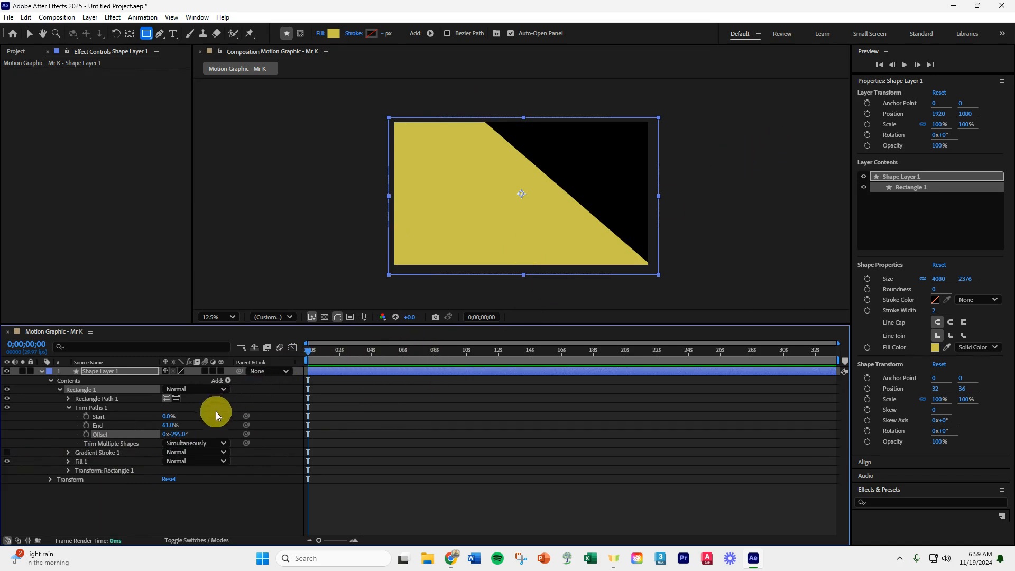
Step: Raise the Trim Paths End to 100% to preview the full wipe, and set it back to 0%
{"action": "mouse_move", "coordinate": [166, 425]}
{"action": "left_mouse_down"}
{"action": "mouse_move", "coordinate": [175, 425]}
{"action": "mouse_move", "coordinate": [148, 423]}
{"action": "mouse_move", "coordinate": [175, 424]}
{"action": "mouse_move", "coordinate": [147, 426]}
{"action": "mouse_move", "coordinate": [227, 390]}
{"action": "mouse_move", "coordinate": [272, 389]}
{"action": "left_mouse_up"}
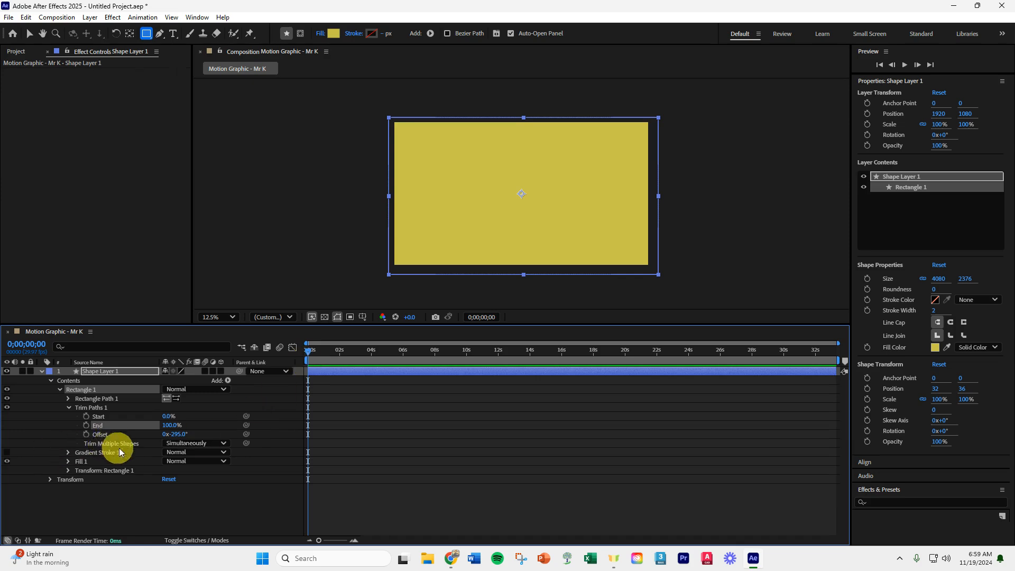
{"action": "left_click", "coordinate": [173, 425]}
{"action": "left_click_drag", "start_coordinate": [173, 425], "coordinate": [118, 426]}
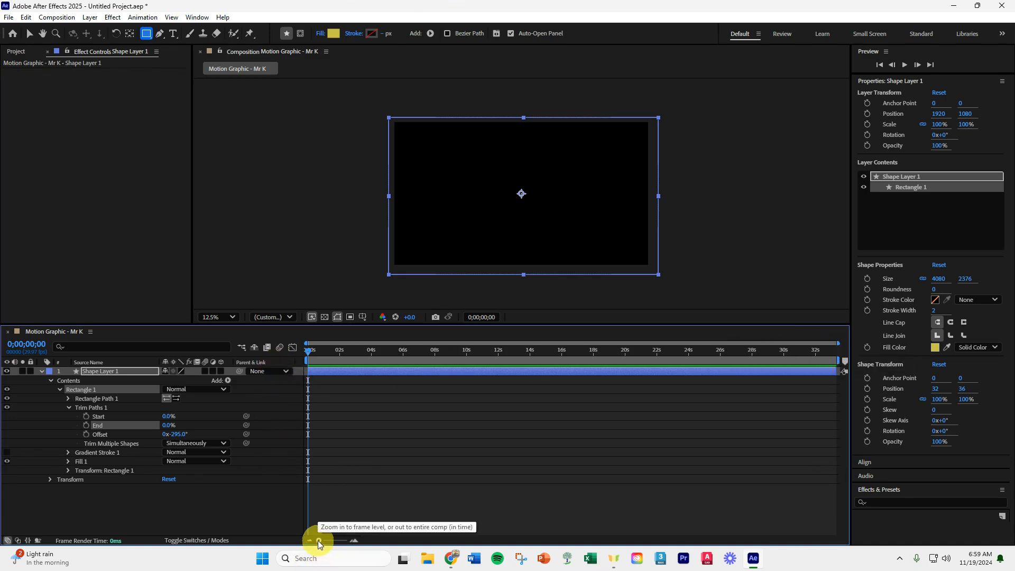
Step: Enable keyframing for the Trim Paths End property at 0;00;00;00, with the rectangle fully trimmed away
{"action": "left_click_drag", "start_coordinate": [318, 540], "coordinate": [348, 540]}
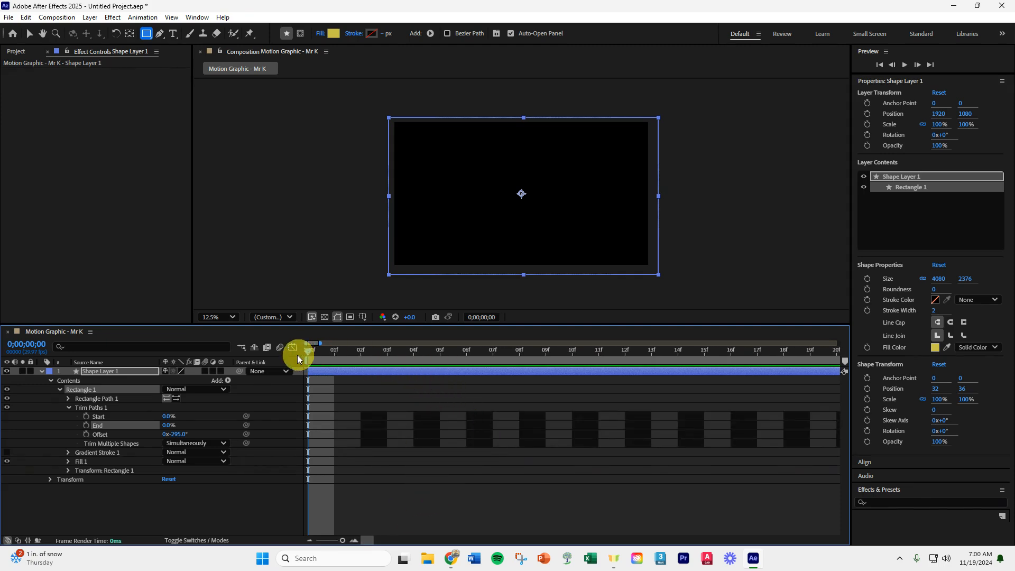
{"action": "left_click_drag", "start_coordinate": [307, 351], "coordinate": [486, 363]}
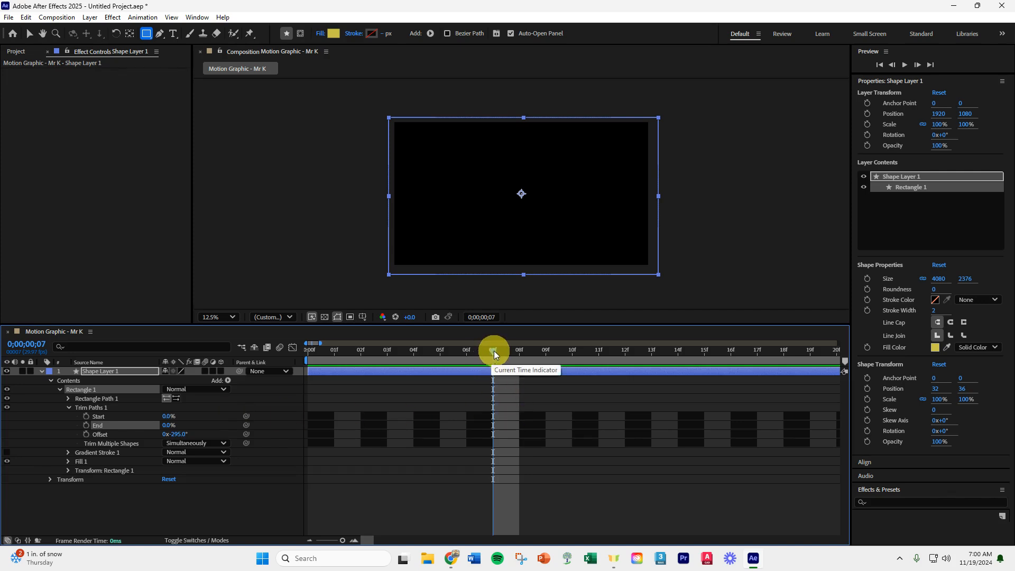
{"action": "left_click_drag", "start_coordinate": [493, 351], "coordinate": [312, 351]}
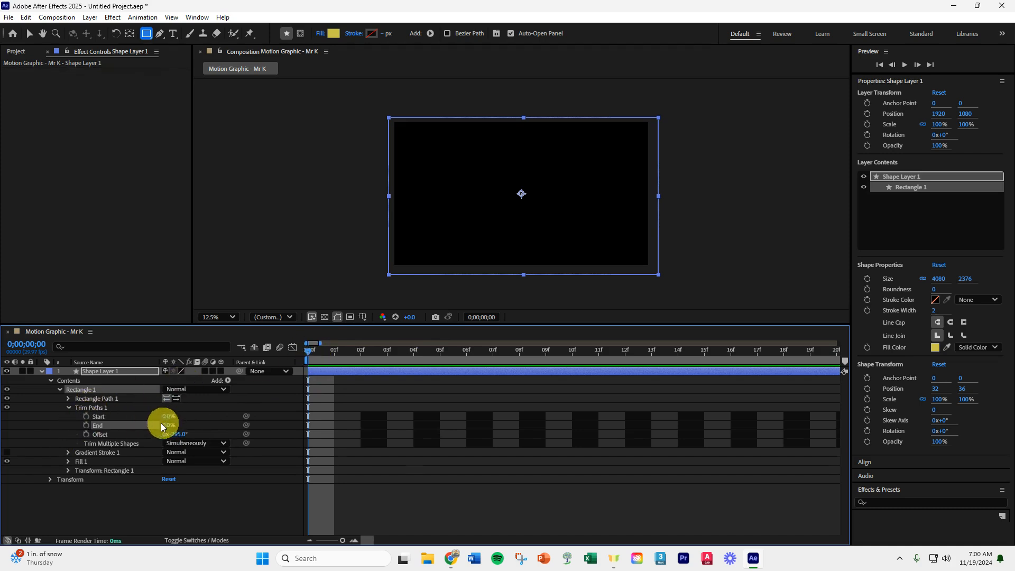
{"action": "left_click", "coordinate": [86, 425]}
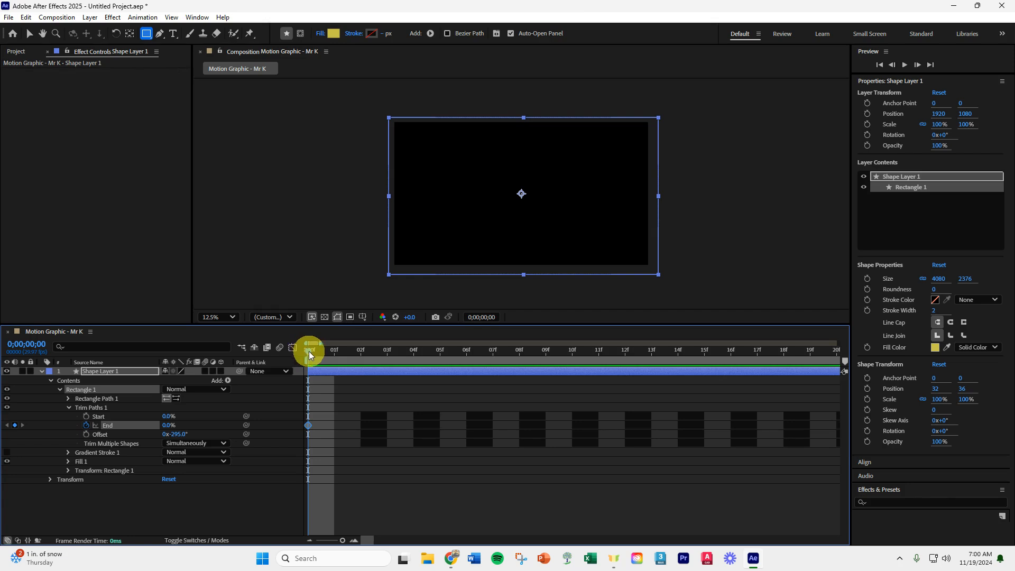
Step: Add a second End keyframe of 100% at 0;00;00;07 and scrub the playhead around it to check the wipe
{"action": "left_click_drag", "start_coordinate": [308, 353], "coordinate": [482, 353]}
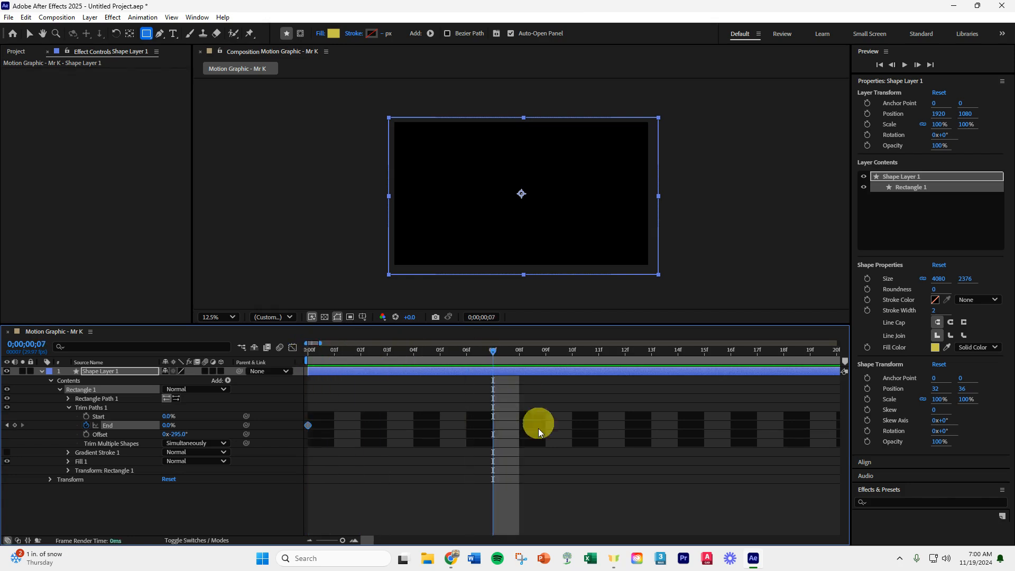
{"action": "left_click_drag", "start_coordinate": [163, 428], "coordinate": [329, 415]}
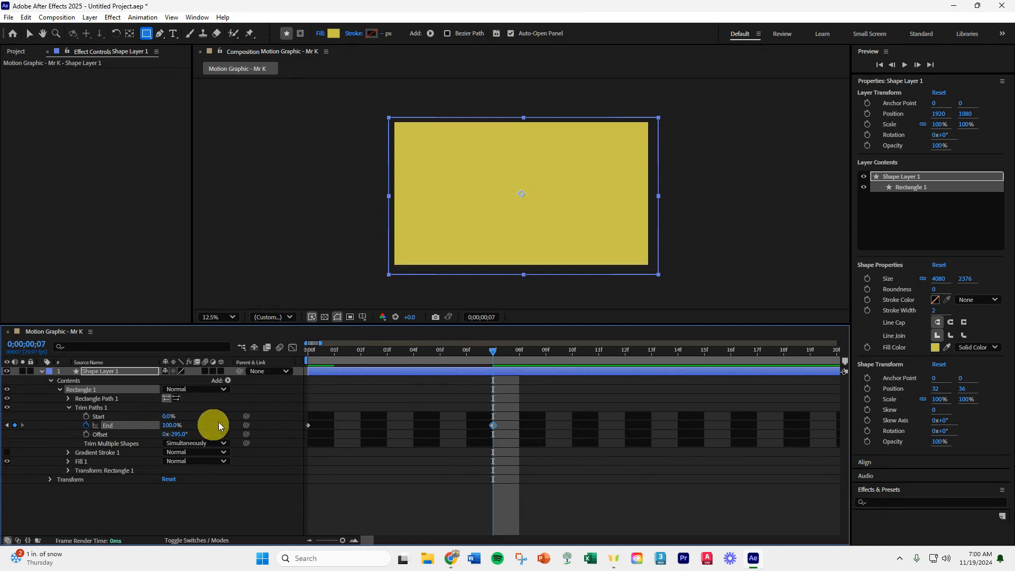
{"action": "left_click", "coordinate": [494, 425]}
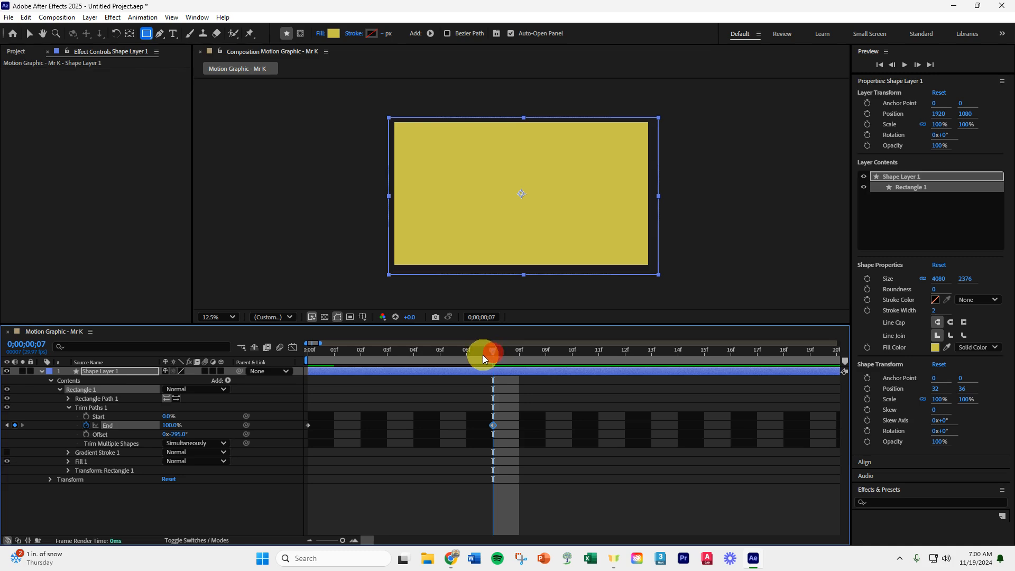
{"action": "left_click_drag", "start_coordinate": [484, 354], "coordinate": [503, 361]}
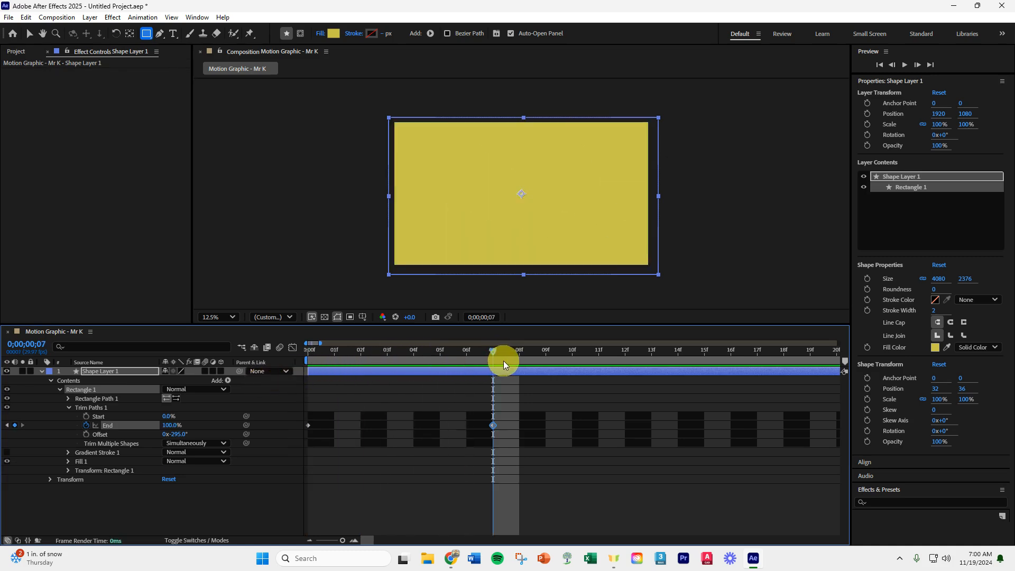